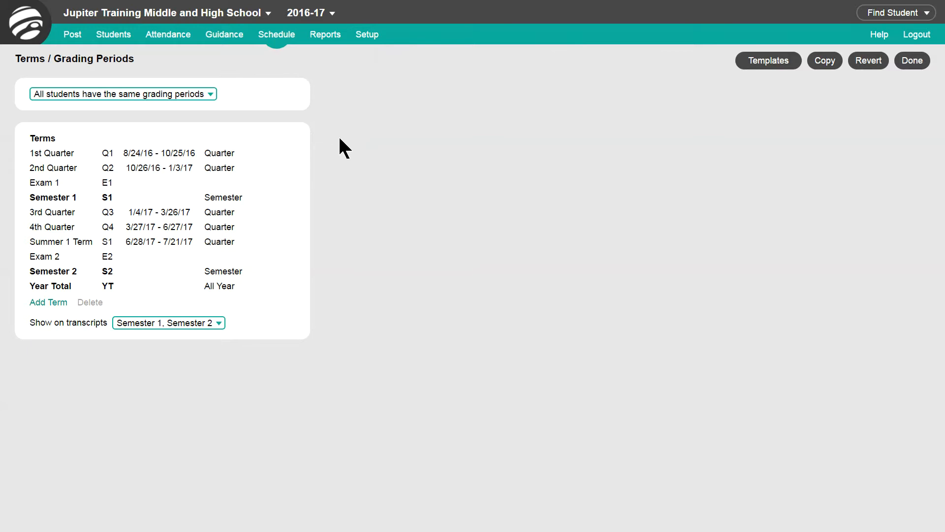
Step: View the 1st Quarter term's settings and the Early Release bell schedule's periods
left_click(129, 147)
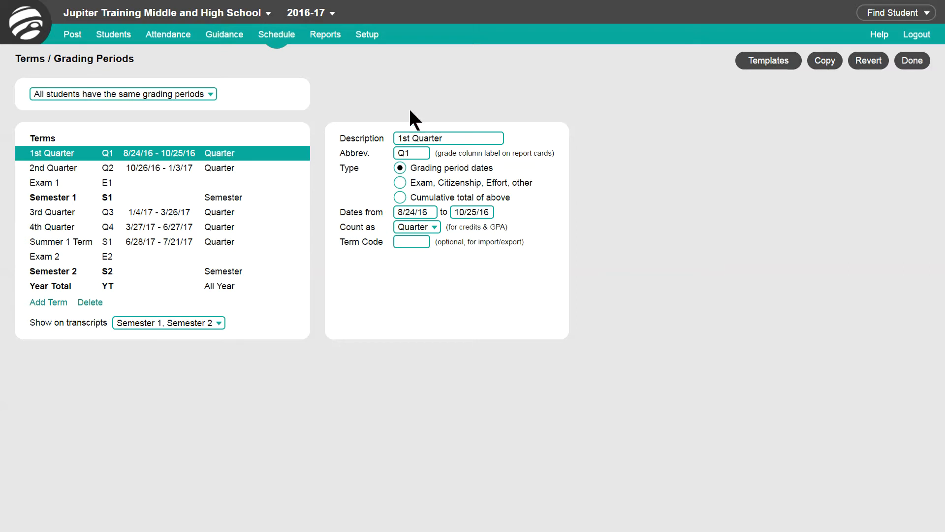
left_click(270, 33)
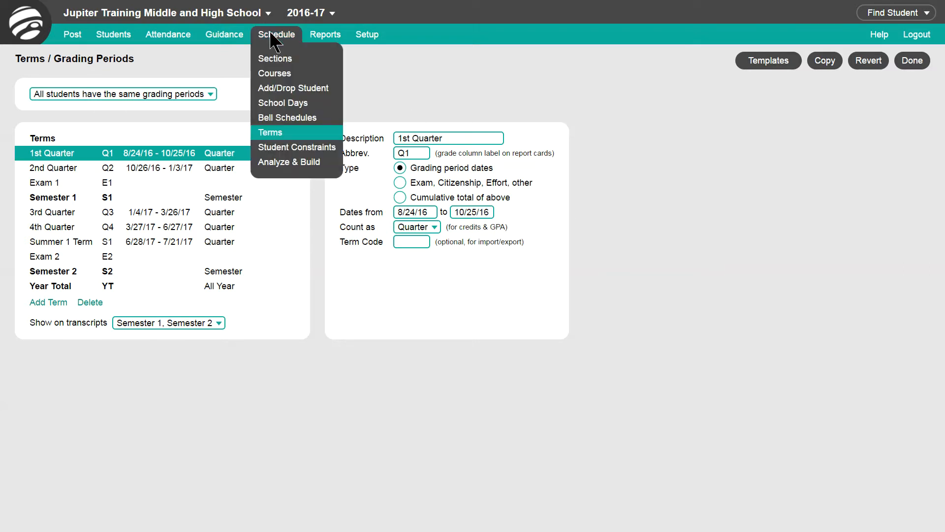
left_click(286, 120)
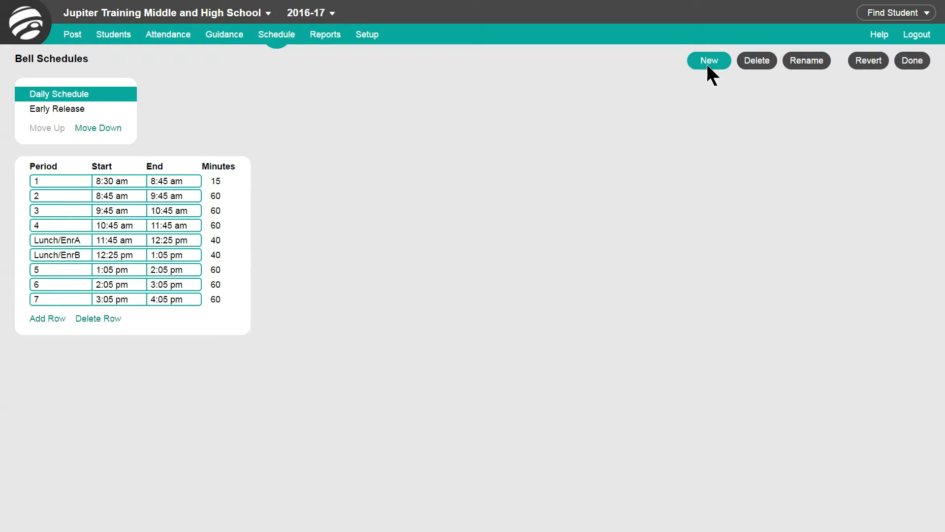
left_click(61, 109)
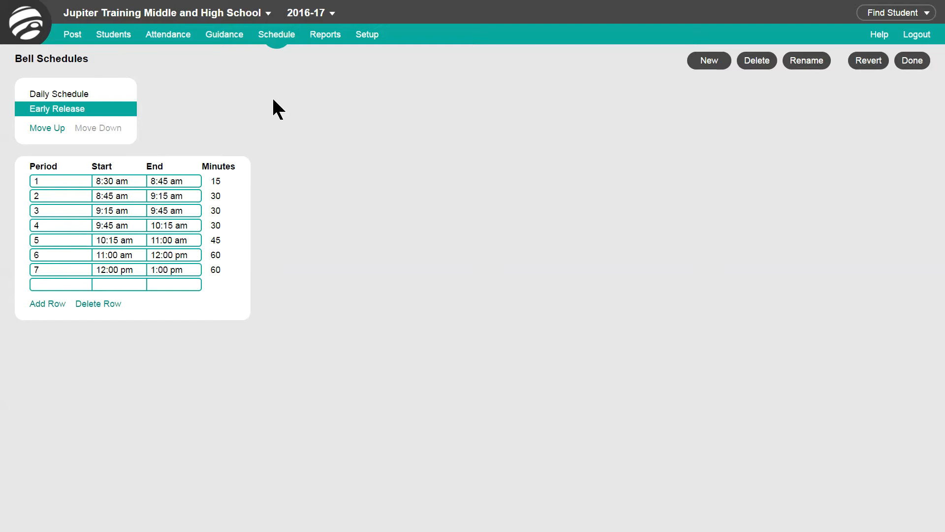
Step: Open the School Days calendar and view the schedule options available for Thursday 9/8
mouse_move(275, 36)
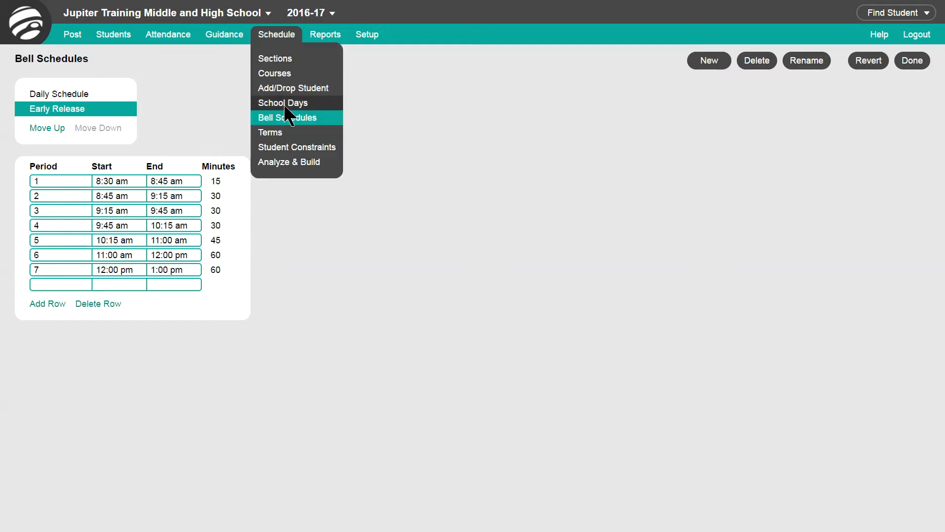
left_click(287, 117)
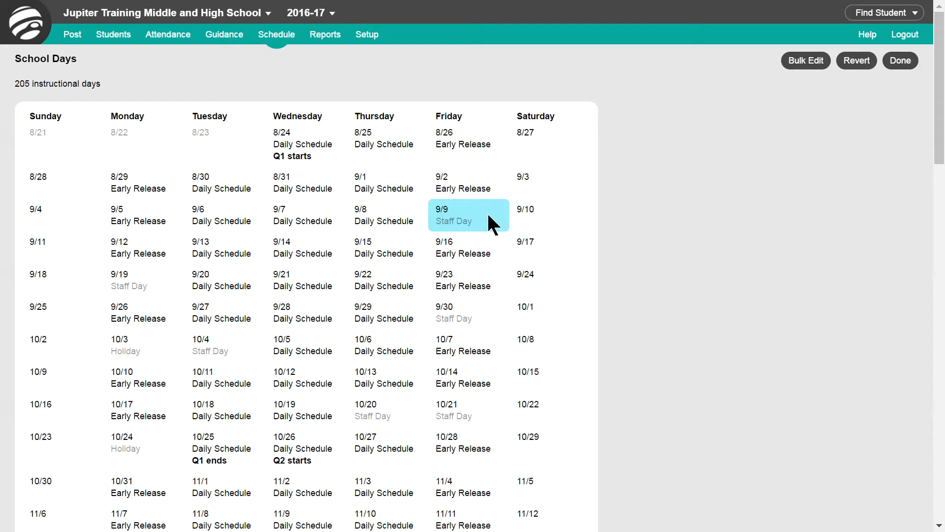
left_click(387, 216)
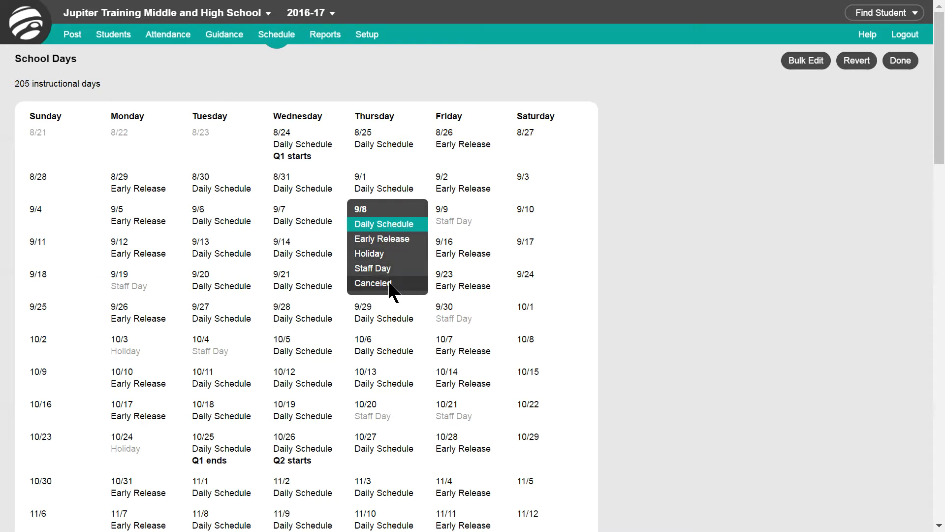
Step: Bulk edit the school days so that all Fridays use the Early Release schedule
left_click(804, 61)
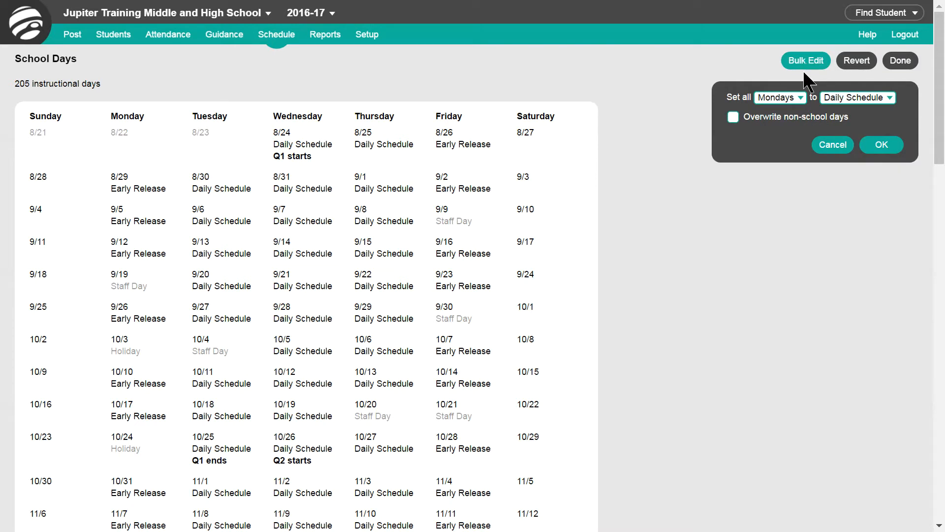
left_click(802, 98)
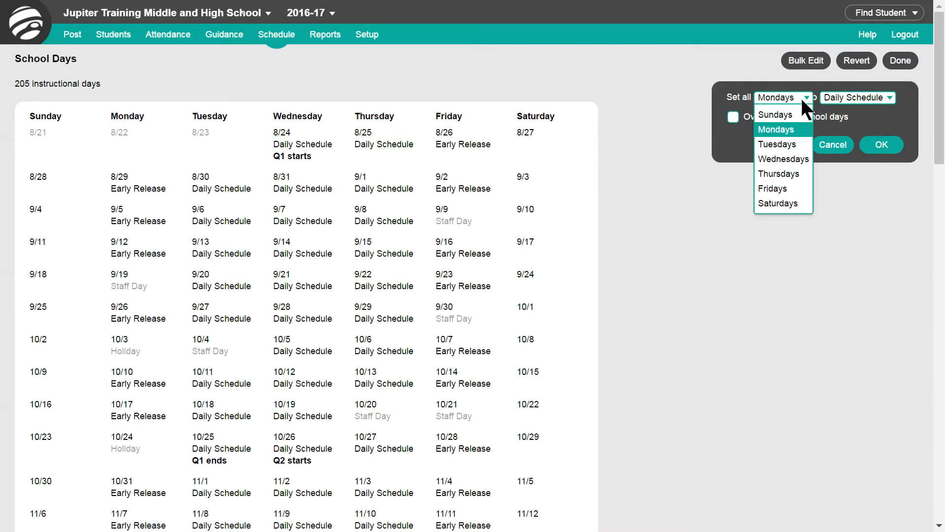
left_click(789, 187)
left_click(866, 96)
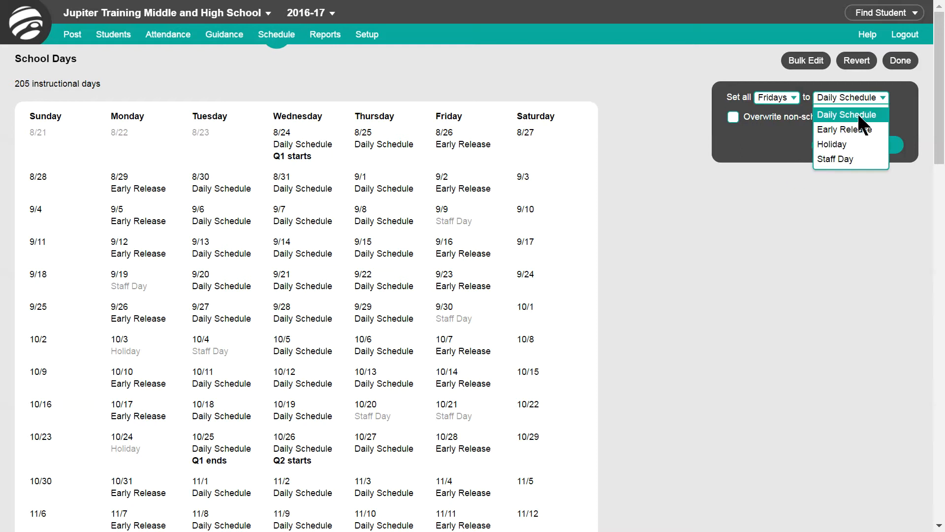
left_click(860, 131)
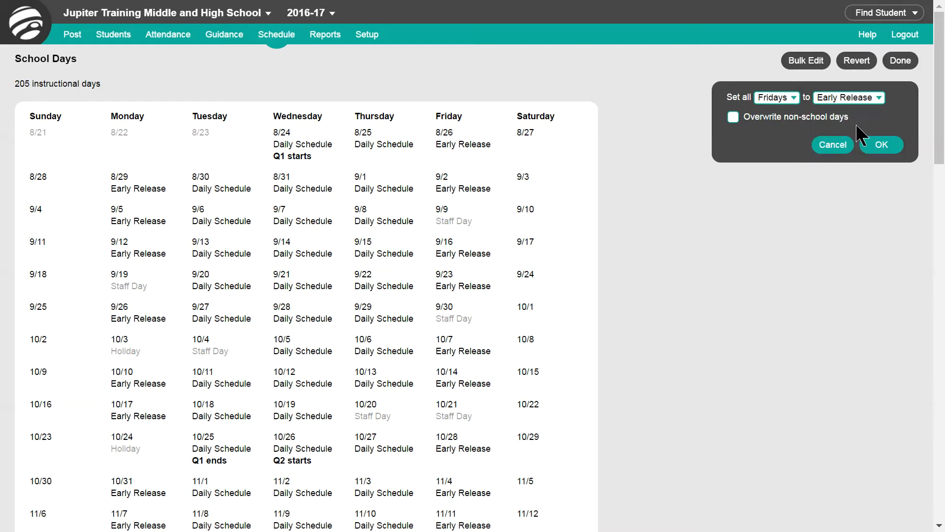
left_click(881, 145)
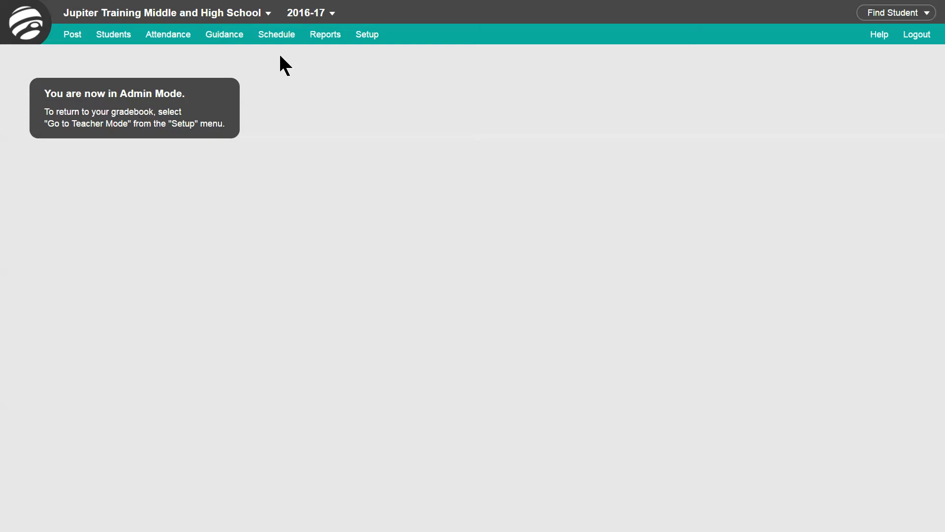
Step: Find the Social Studies course in the course list, review its settings and close it
left_click(279, 38)
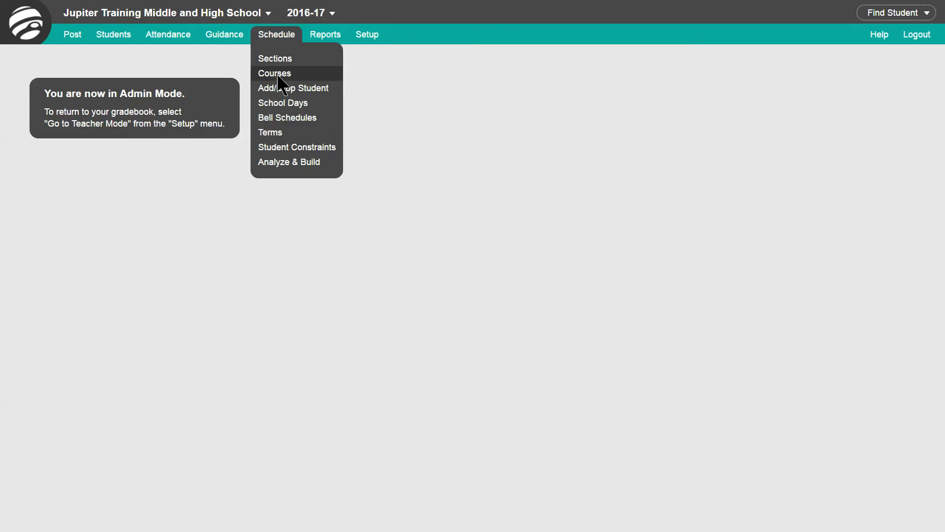
left_click(278, 74)
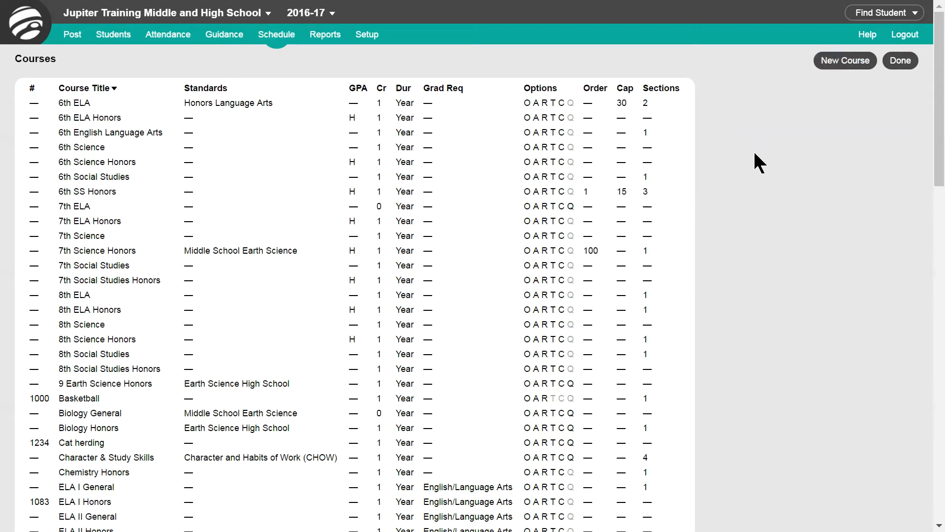
scroll(755, 153, "down", 20)
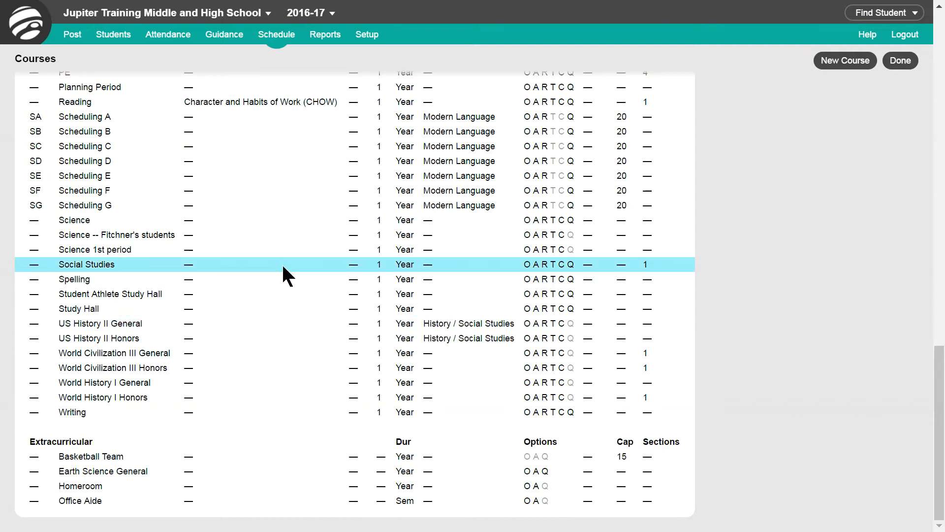
left_click(283, 266)
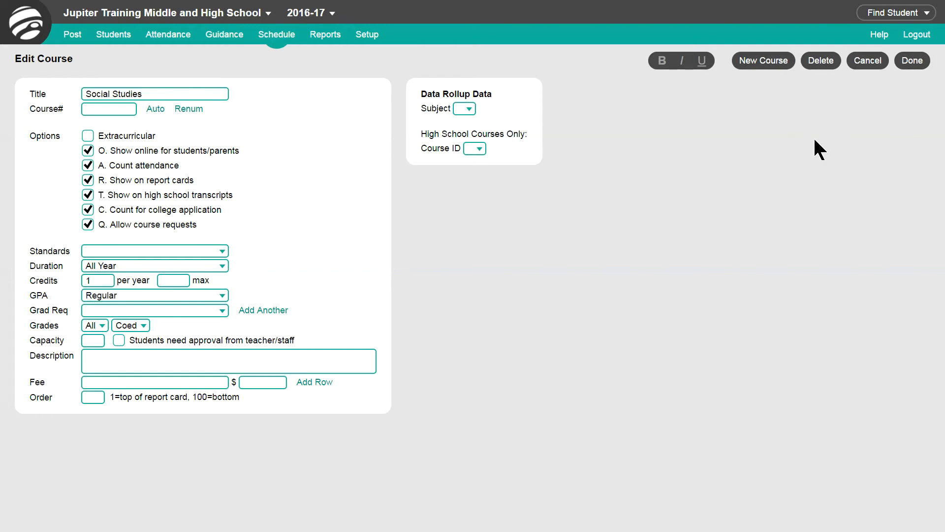
left_click(916, 63)
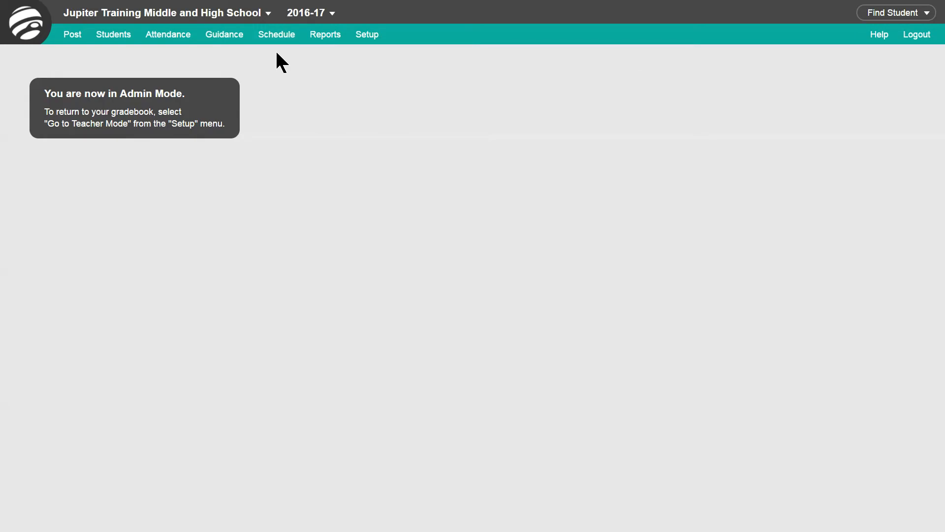
Step: Open the list of class sections
left_click(276, 36)
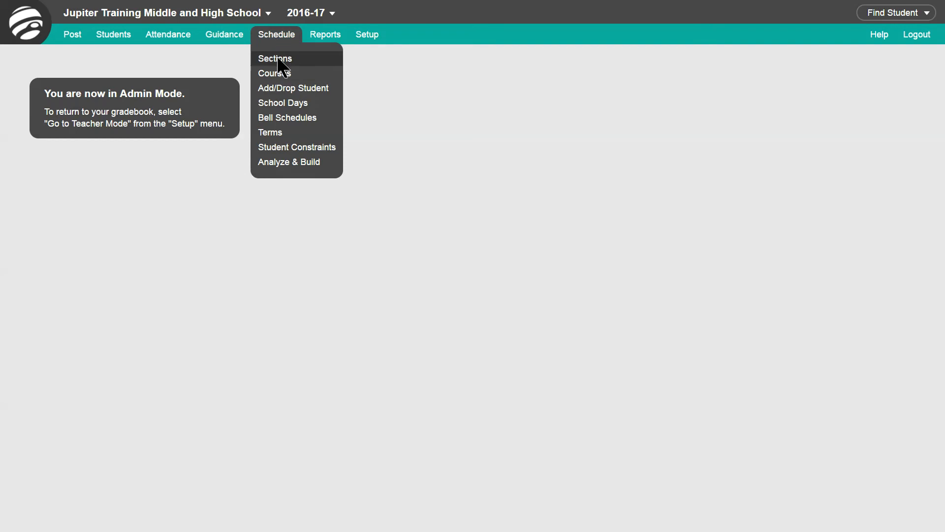
left_click(277, 58)
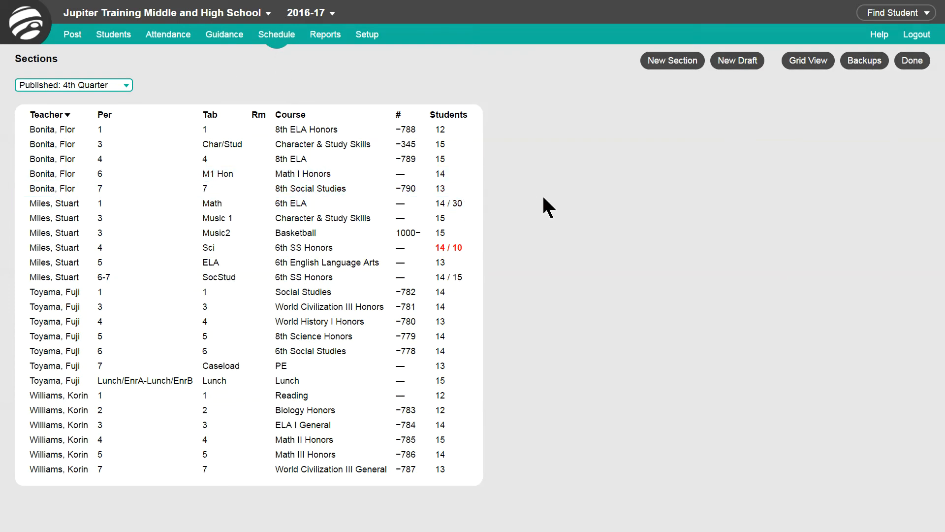
Step: Try setting up a blank draft schedule for the 1st Quarter
left_click(737, 61)
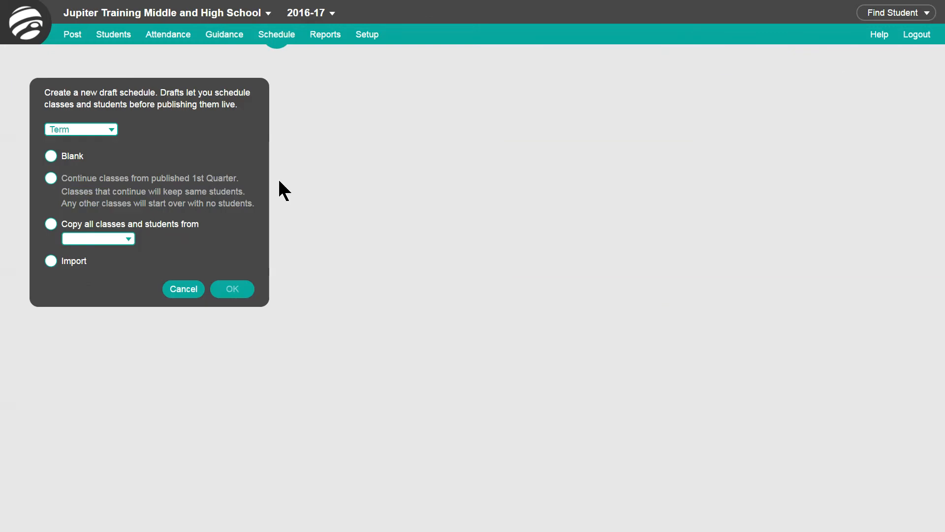
left_click(110, 129)
left_click(96, 146)
left_click(51, 156)
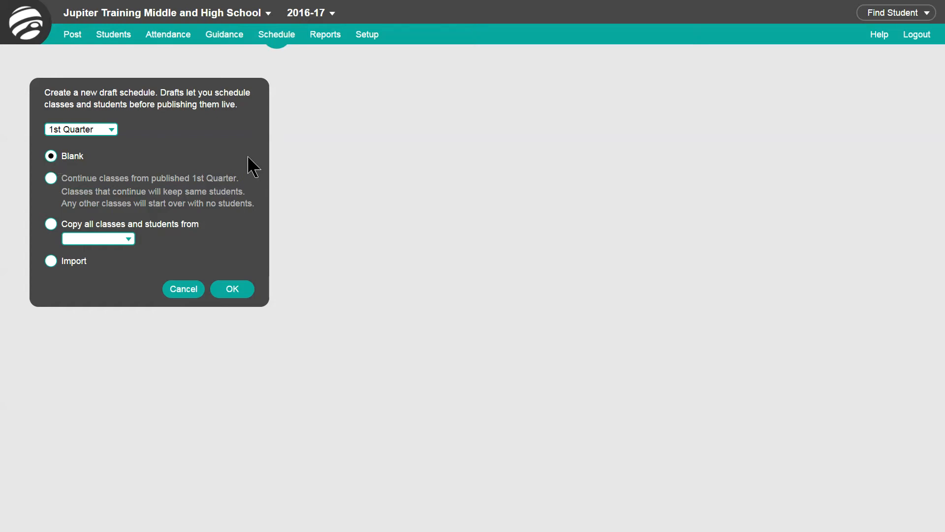
left_click(201, 288)
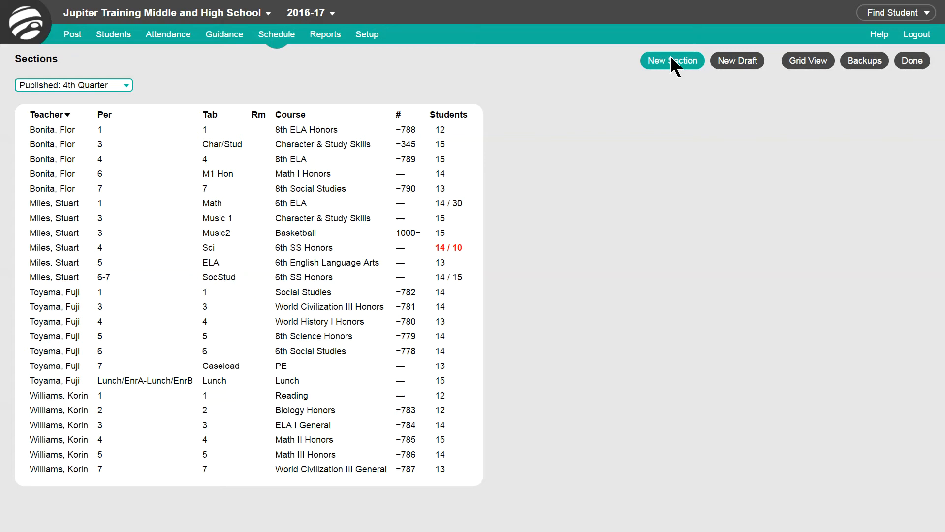
Step: Try adding two co-teacher fields and switching to multiple periods in the period 4 8th ELA section
left_click(138, 159)
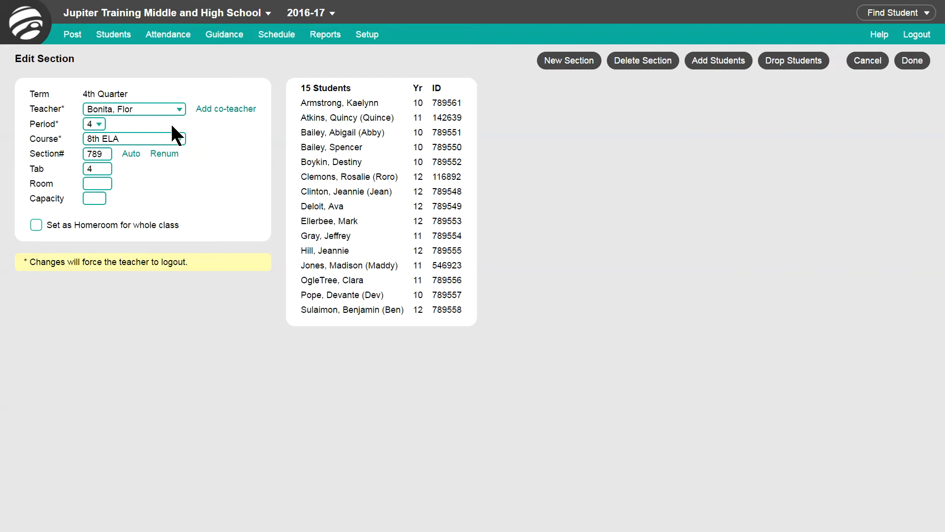
left_click(180, 111)
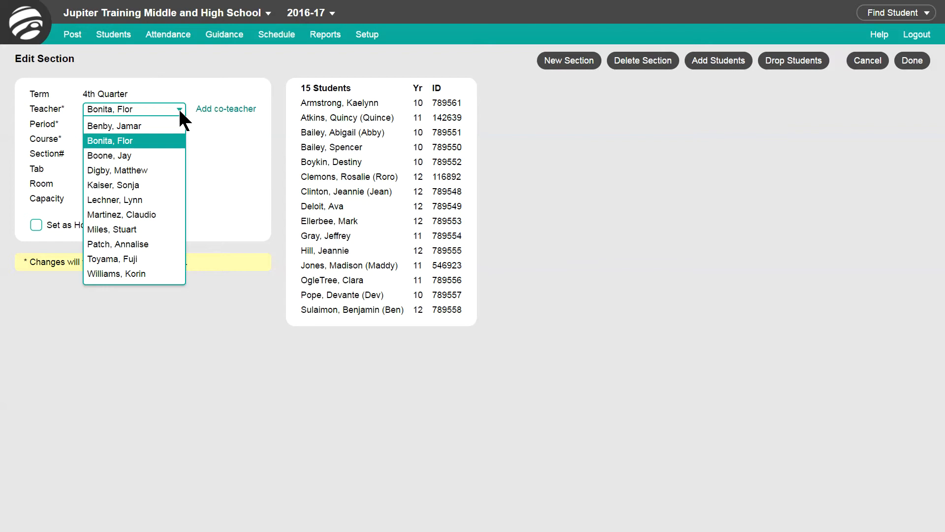
left_click(179, 108)
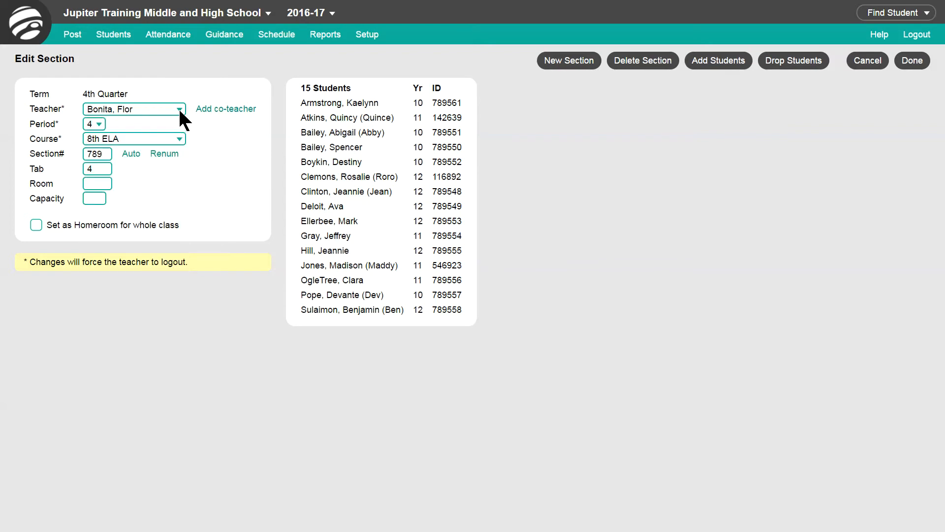
left_click(218, 109)
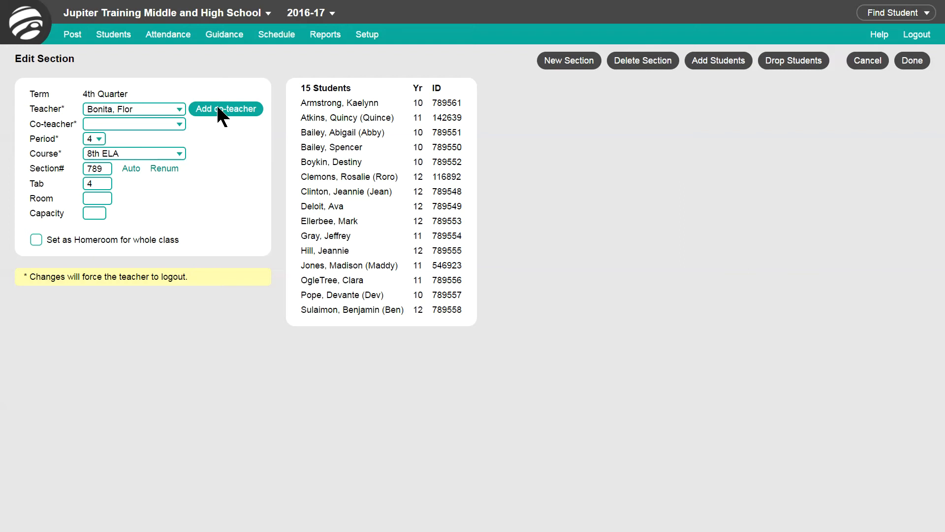
left_click(224, 108)
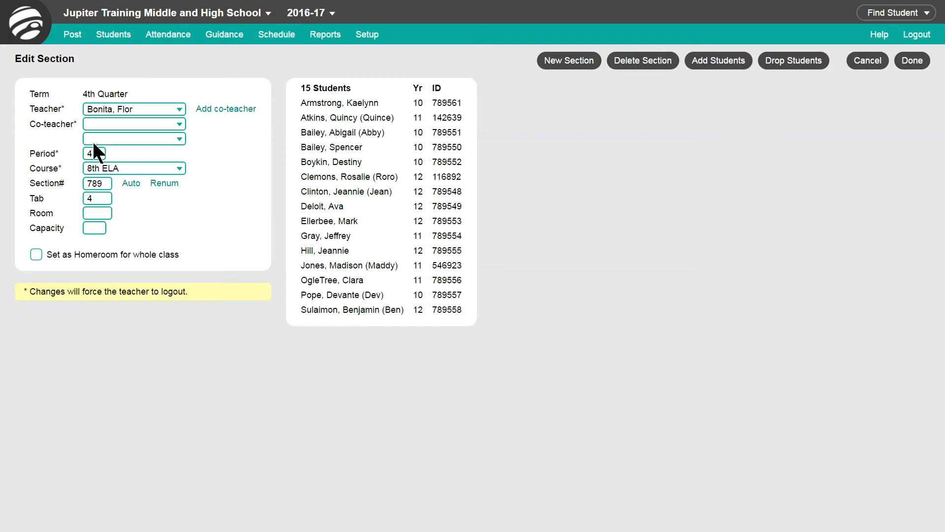
left_click(98, 153)
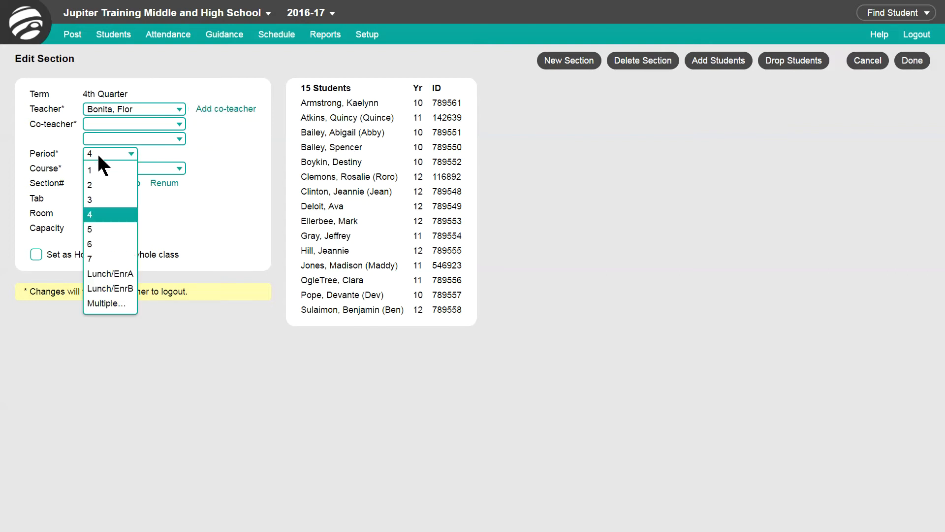
left_click(125, 303)
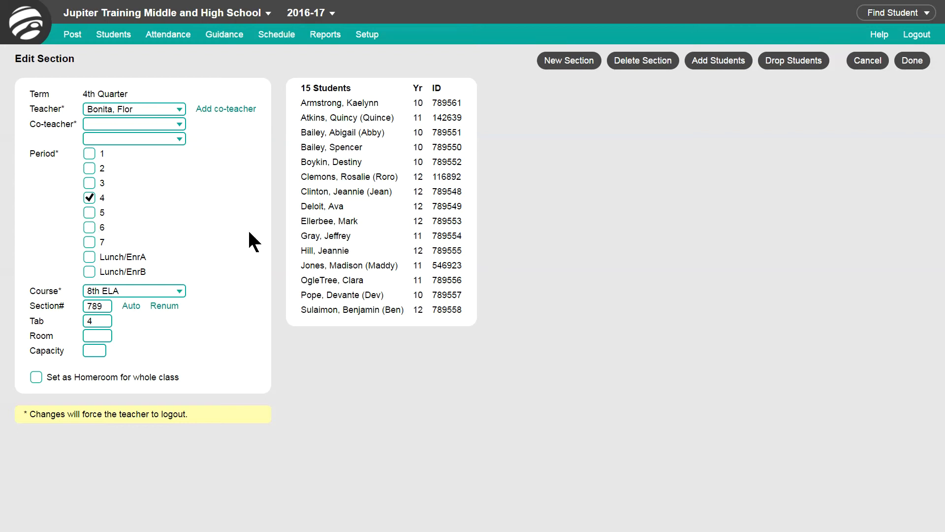
left_click(868, 60)
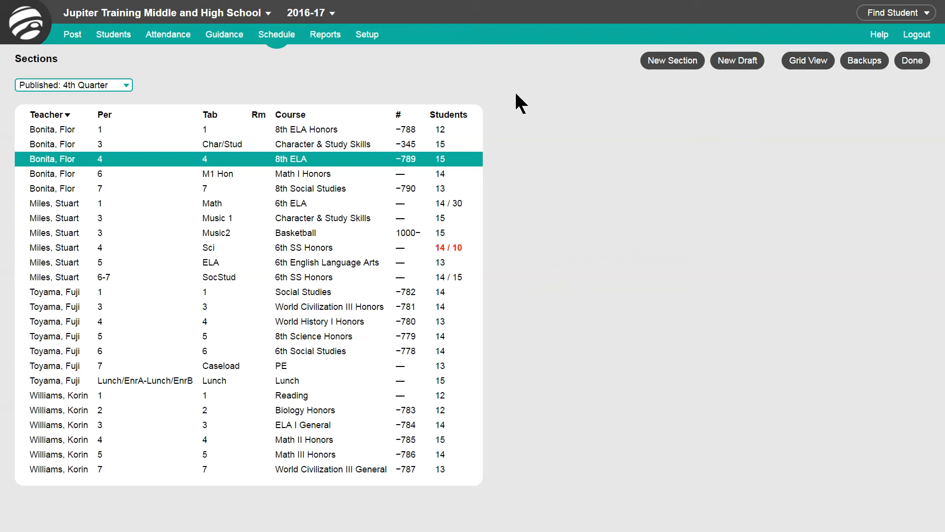
Step: Show the sections as a grid and open its sorting choices
left_click(813, 57)
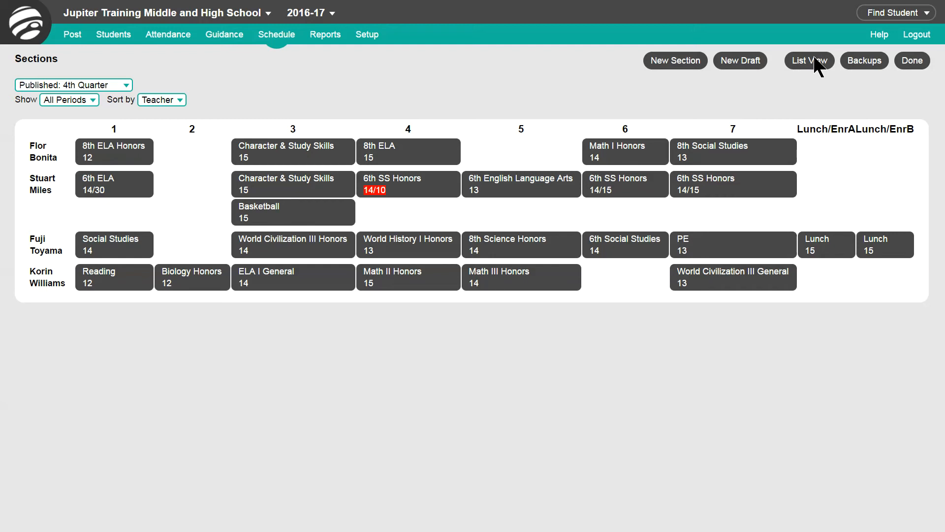
left_click(182, 102)
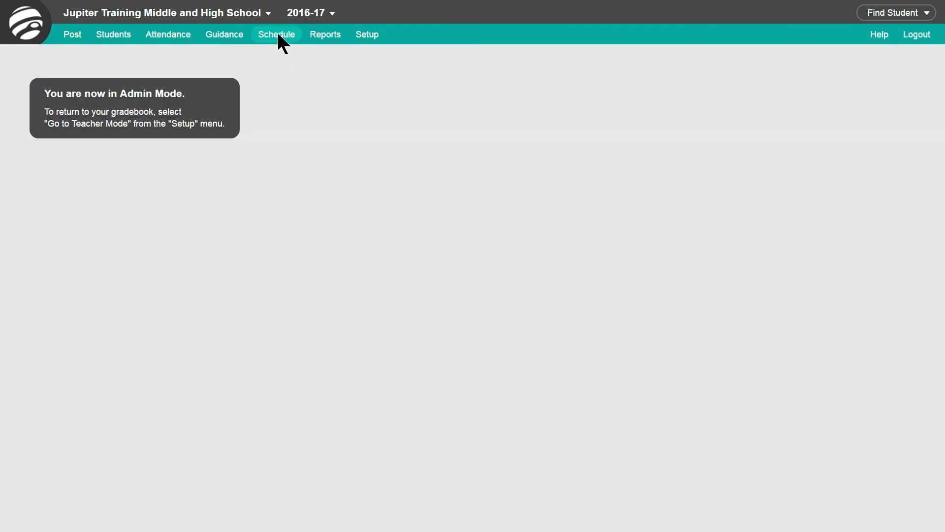
Step: Open Add/Drop Student and look up the student by first name to load her class schedule
left_click(278, 36)
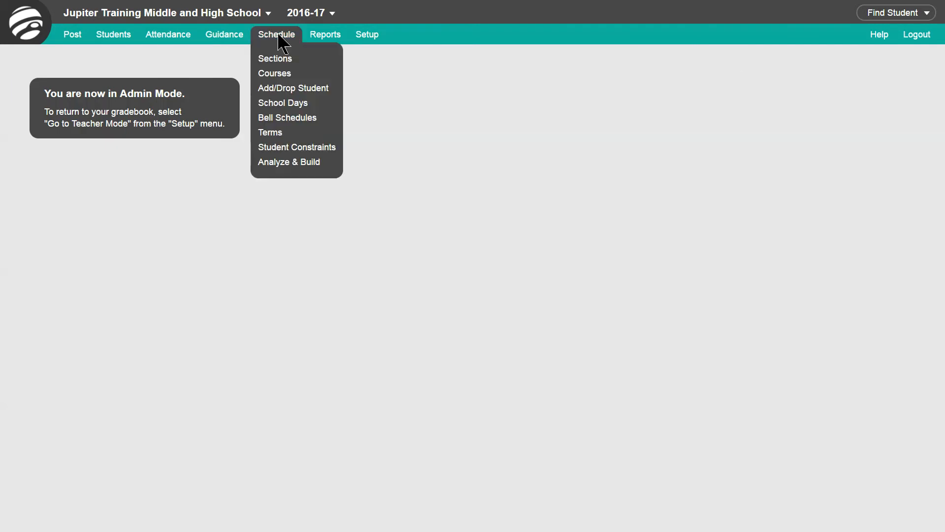
left_click(284, 88)
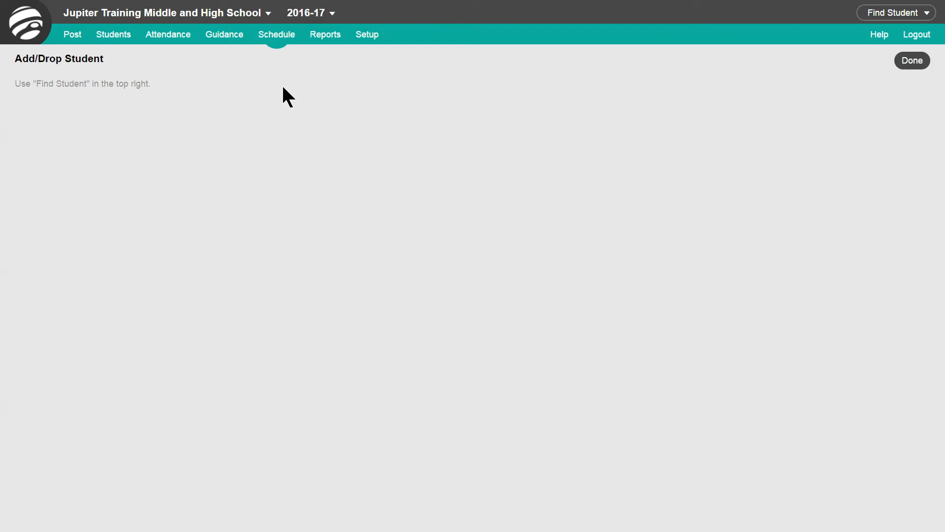
type("jaya")
key("Return")
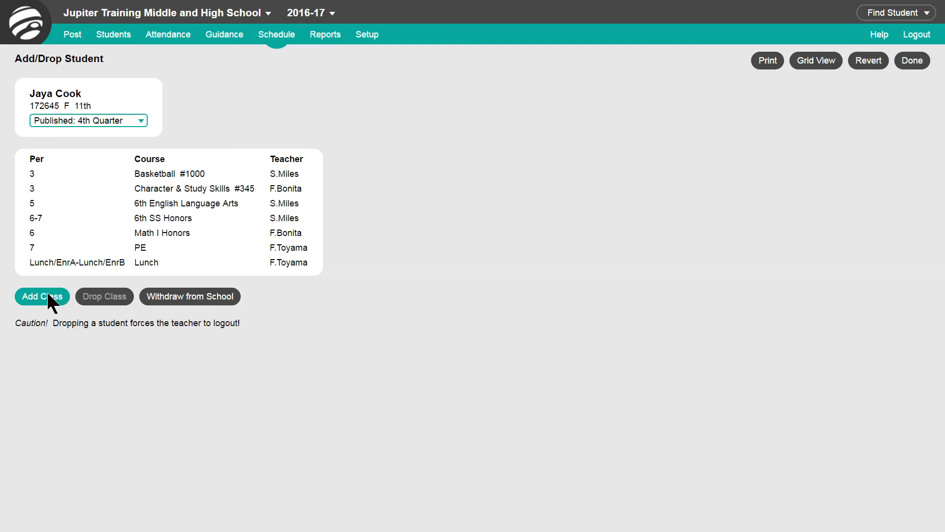
Step: Switch the student's class schedule to Draft #4: 4th Quarter and show it as a grid
left_click(123, 221)
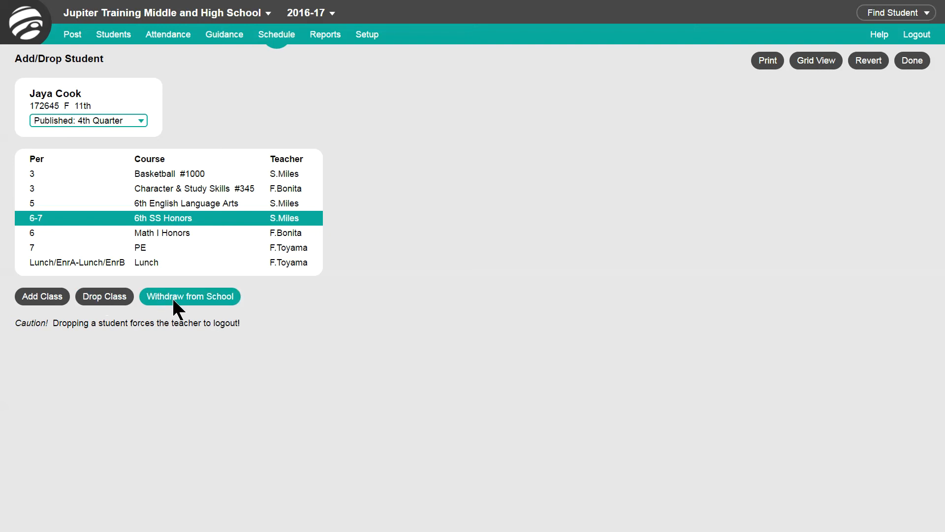
left_click(144, 129)
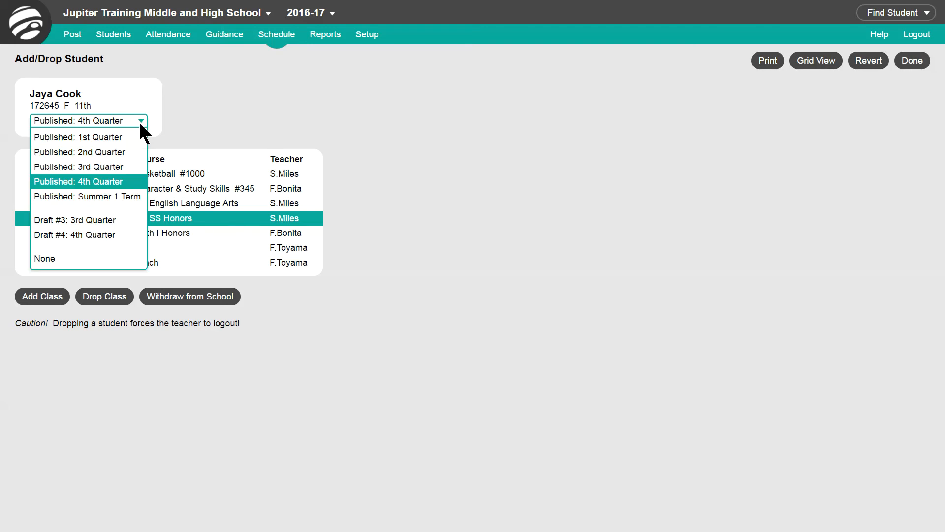
left_click(116, 234)
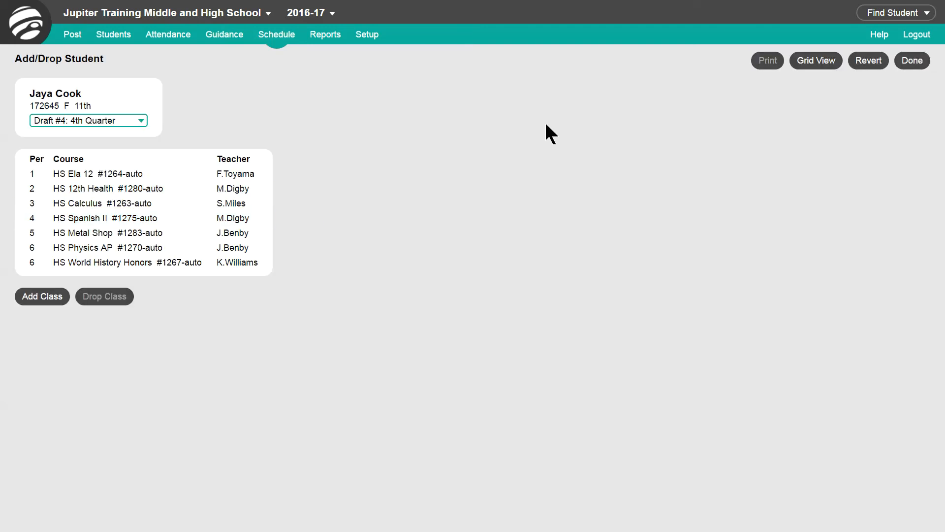
left_click(811, 60)
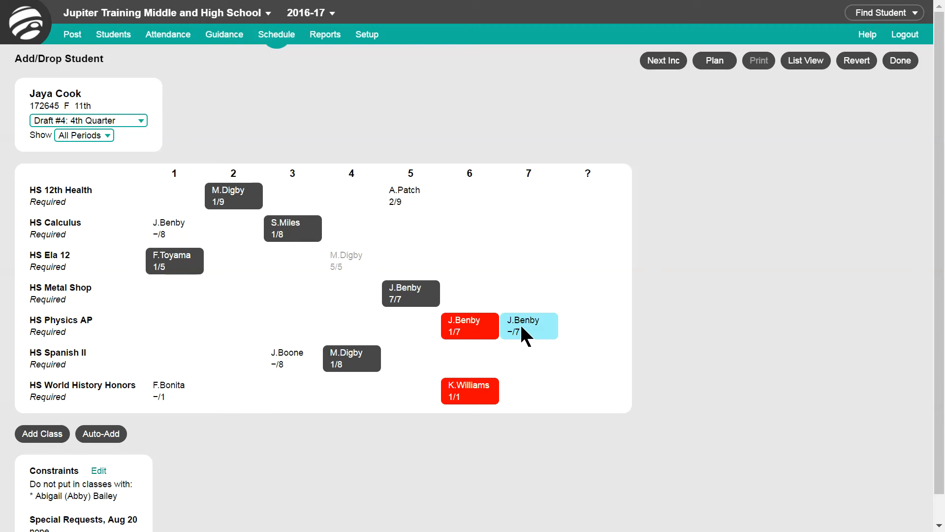
Step: Try moving the student's HS Physics AP class from period 6 to period 7, and return it to period 6
left_click(466, 326)
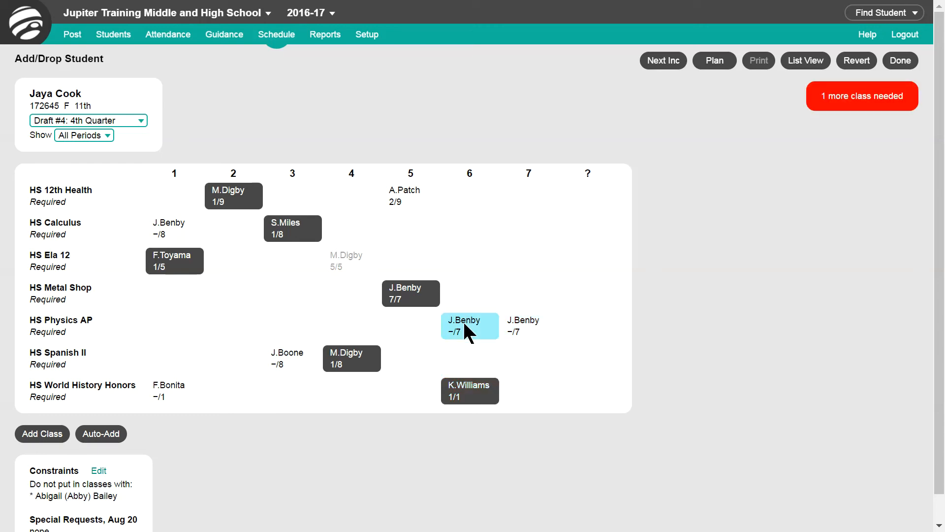
left_click(520, 328)
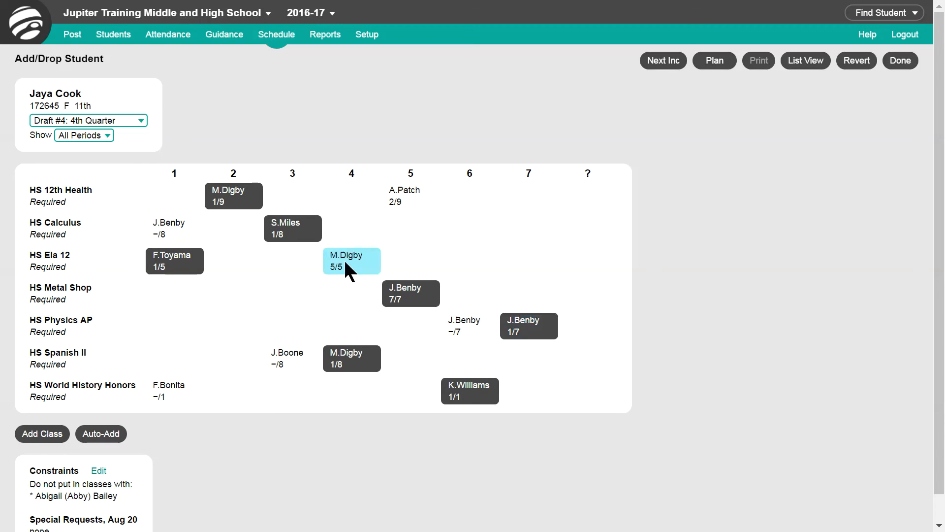
left_click(464, 329)
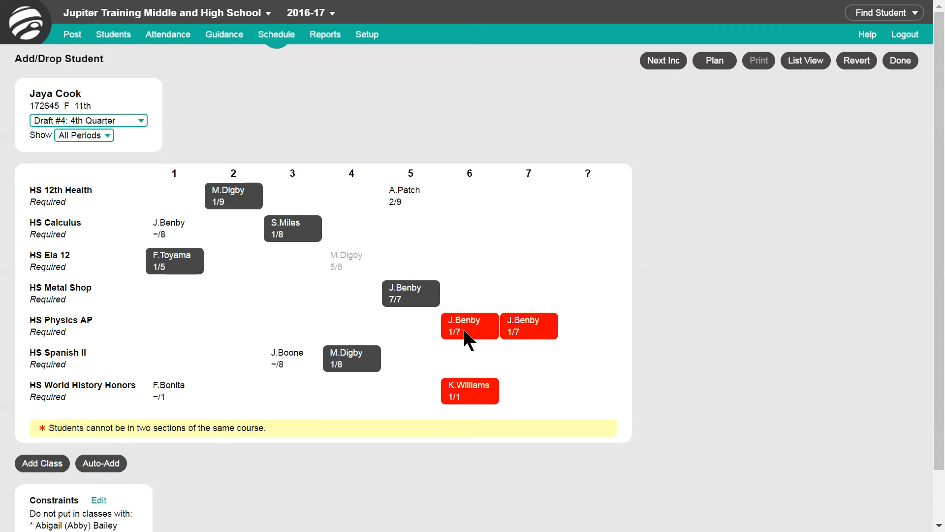
left_click(464, 331)
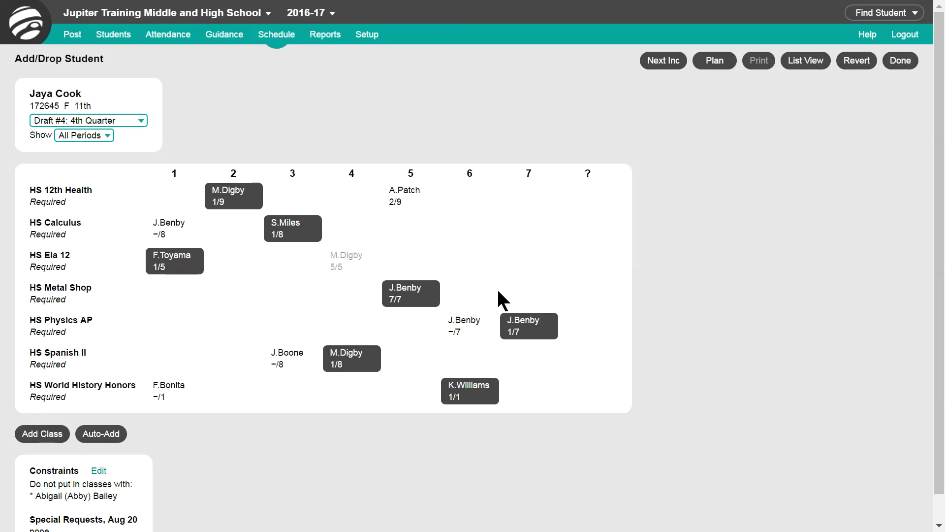
left_click(462, 326)
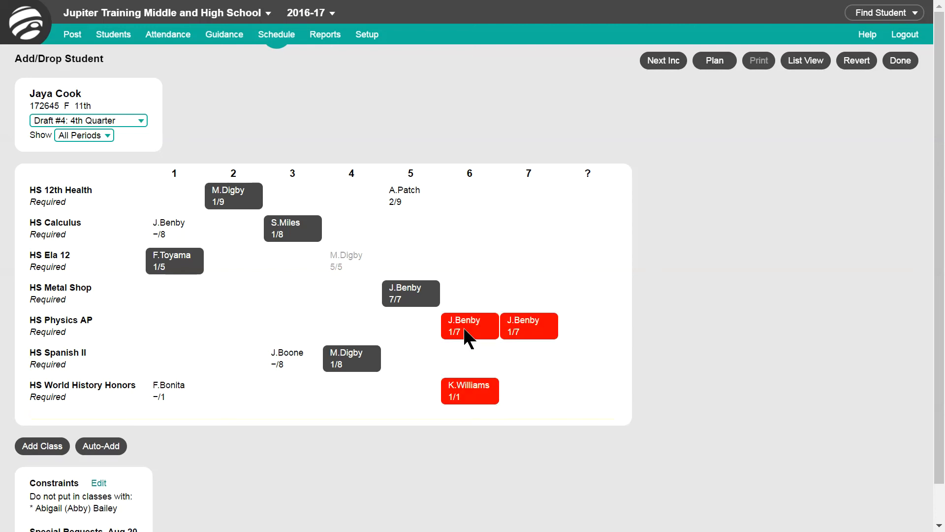
left_click(526, 331)
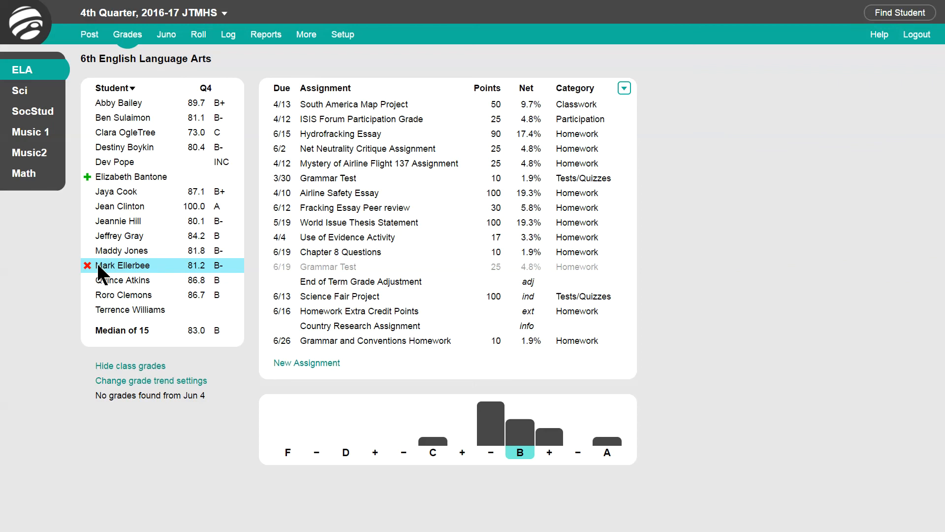
Step: In the 6th English Language Arts gradebook, clear the newly added student's notice and drop the student marked as dropped
left_click(90, 177)
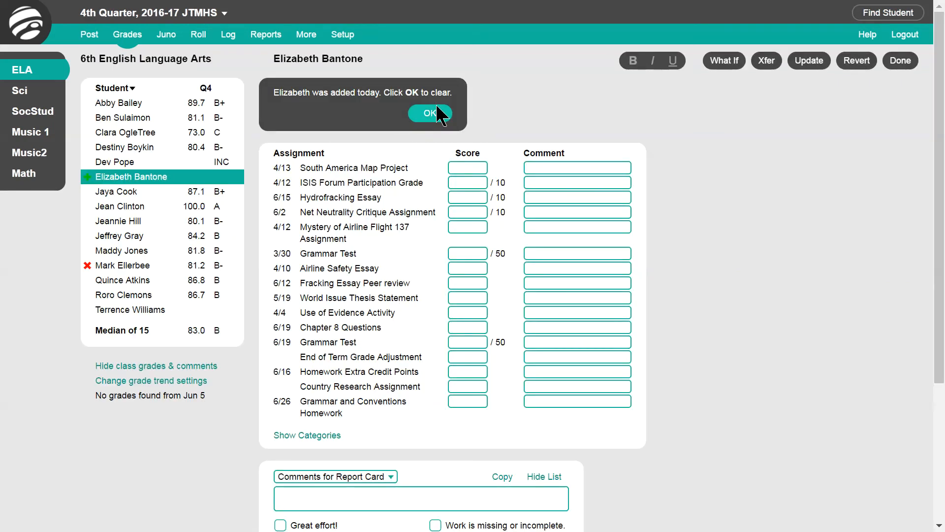
left_click(433, 113)
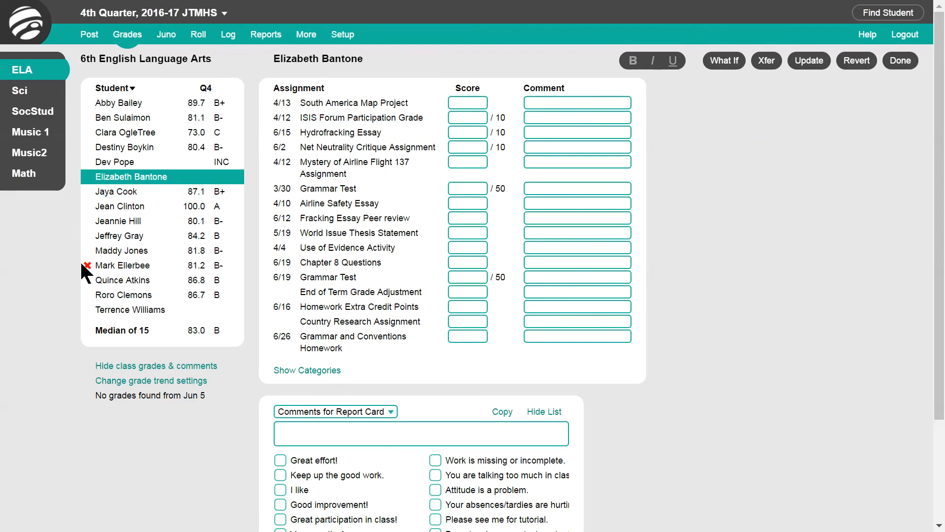
left_click(90, 266)
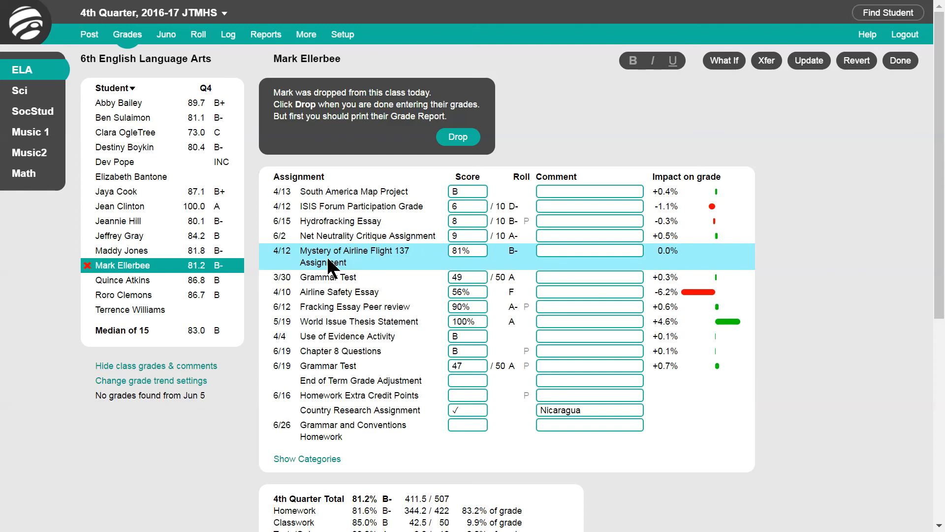
left_click(461, 137)
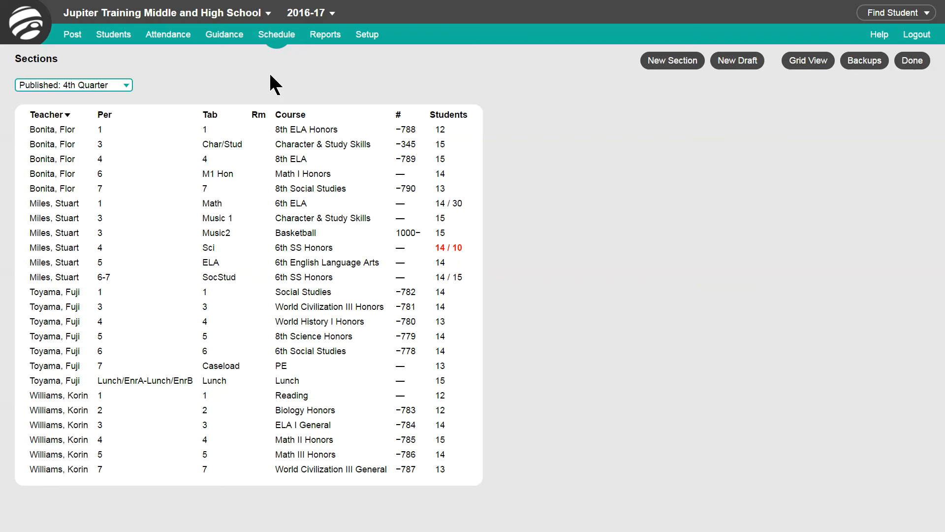
Step: Switch the Sections list to Draft #4: 4th Quarter and open the backups
left_click(127, 86)
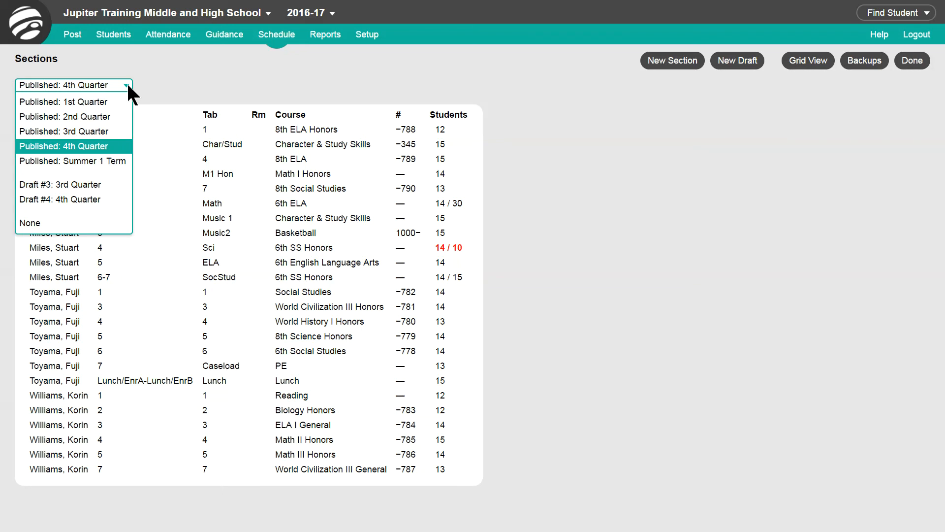
left_click(102, 197)
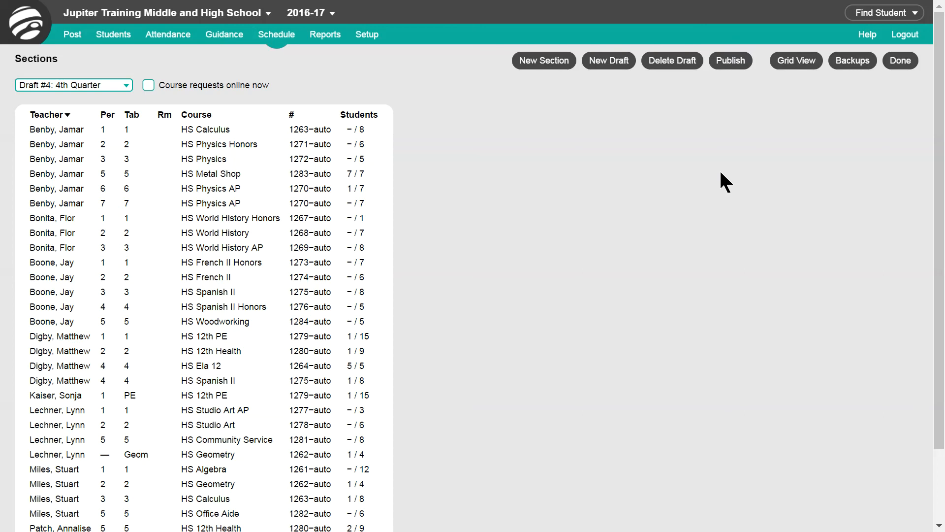
left_click(851, 60)
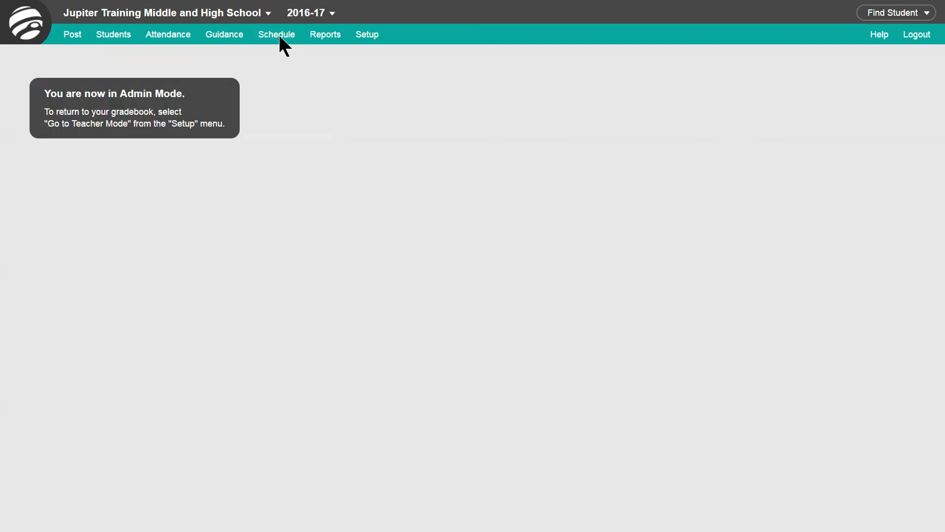
Step: Open the Analyze & Build page for the schedule
left_click(279, 33)
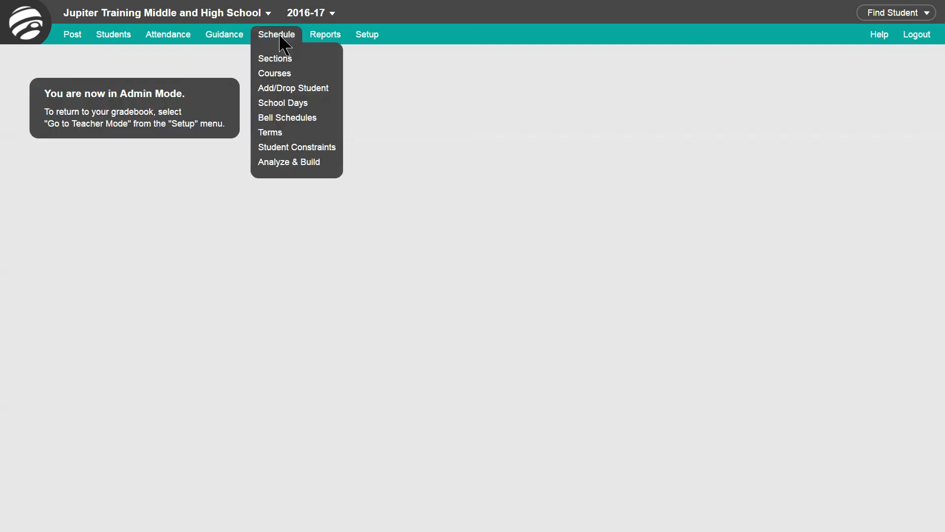
left_click(291, 163)
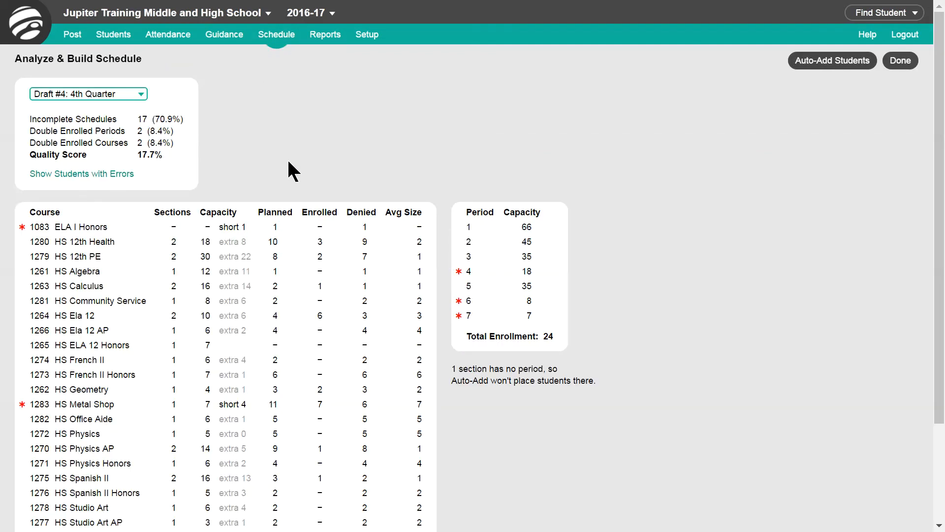